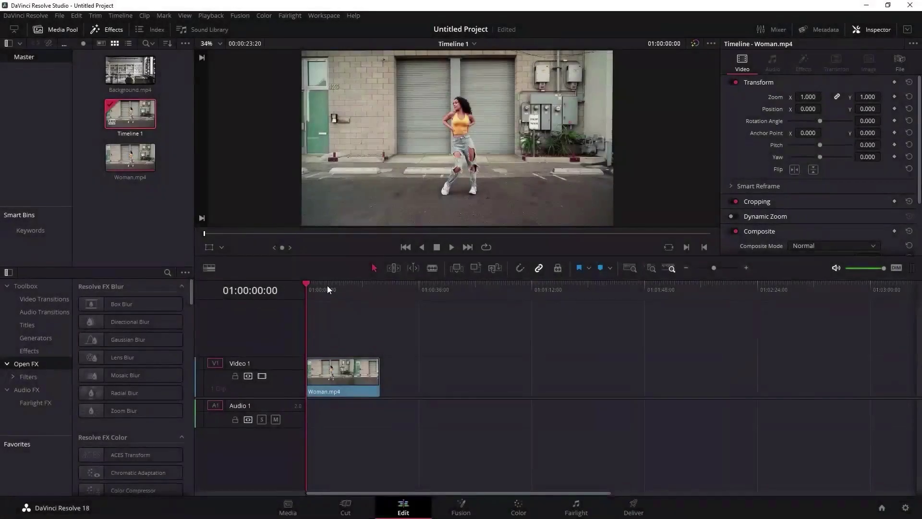
Step: Scrub Woman.mp4 to a later frame, around 01:00:07:24
{"action": "mouse_move", "coordinate": [305, 284]}
{"action": "left_mouse_down"}
{"action": "mouse_move", "coordinate": [332, 285]}
{"action": "mouse_move", "coordinate": [303, 289]}
{"action": "left_mouse_up"}
Step: In Fusion, add a Delta Keyer with a Polygon mask and set the viewer to 100%
{"action": "left_click", "coordinate": [460, 504]}
{"action": "key", "text": "shift+space"}
{"action": "type", "text": "delta"}
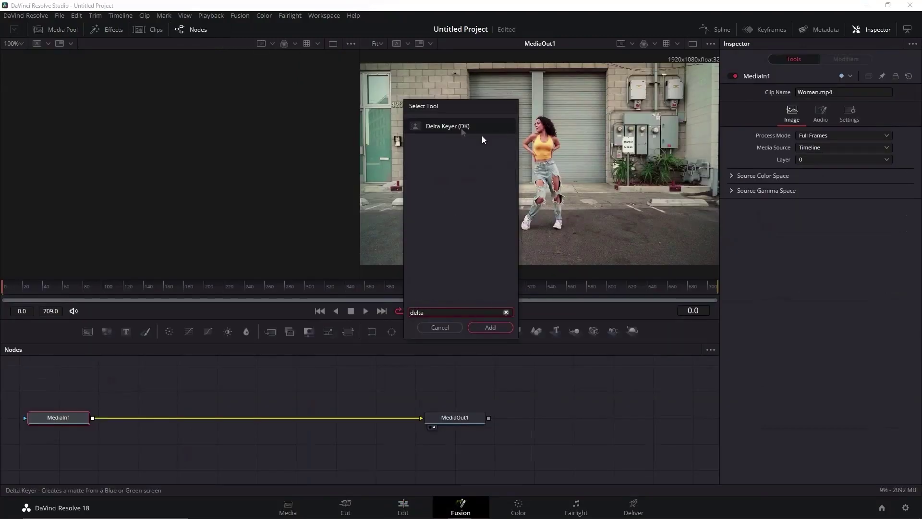
{"action": "key", "text": "Return"}
{"action": "left_click", "coordinate": [411, 332]}
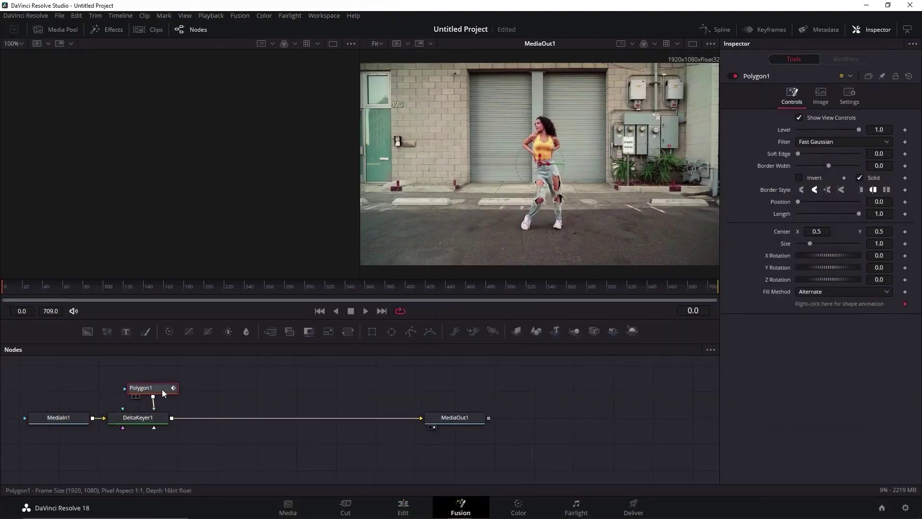
{"action": "left_click", "coordinate": [378, 43]}
{"action": "left_click", "coordinate": [382, 98]}
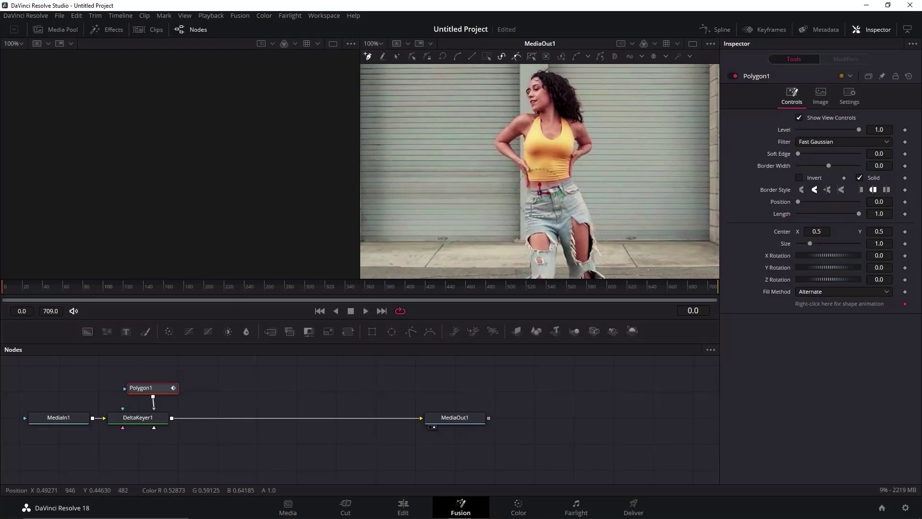
Step: Trace polygon points from the dancer's shoulder down her arm, leg and around her shoes
{"action": "left_click", "coordinate": [520, 113]}
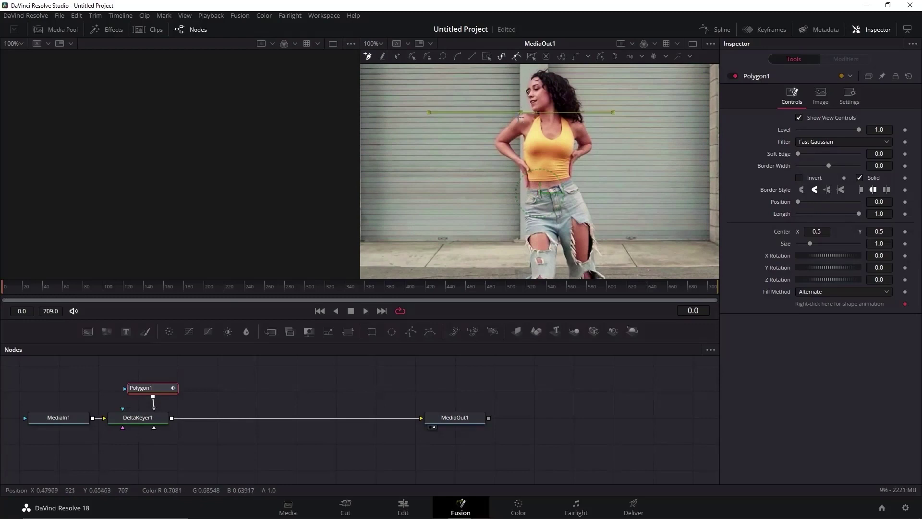
{"action": "left_click", "coordinate": [494, 142]}
{"action": "left_click", "coordinate": [498, 153]}
{"action": "left_click", "coordinate": [506, 157]}
{"action": "left_click", "coordinate": [524, 191]}
{"action": "left_click", "coordinate": [523, 201]}
{"action": "left_click", "coordinate": [520, 213]}
{"action": "left_click", "coordinate": [520, 225]}
{"action": "left_click", "coordinate": [520, 237]}
{"action": "left_click", "coordinate": [518, 248]}
{"action": "left_click_drag", "start_coordinate": [520, 255], "coordinate": [518, 175]}
{"action": "left_click", "coordinate": [516, 177]}
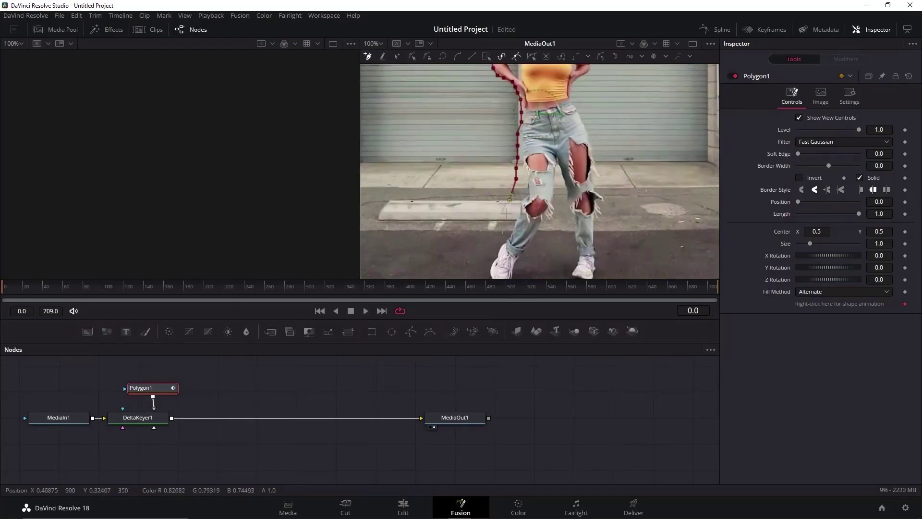
Step: Close the polygon up her side and head, invert it, then undo the whole keyer trial
{"action": "left_click", "coordinate": [599, 139]}
{"action": "left_click", "coordinate": [599, 119]}
{"action": "left_click_drag", "start_coordinate": [599, 120], "coordinate": [589, 244]}
{"action": "left_click", "coordinate": [589, 187]}
{"action": "left_click", "coordinate": [588, 151]}
{"action": "left_click", "coordinate": [582, 111]}
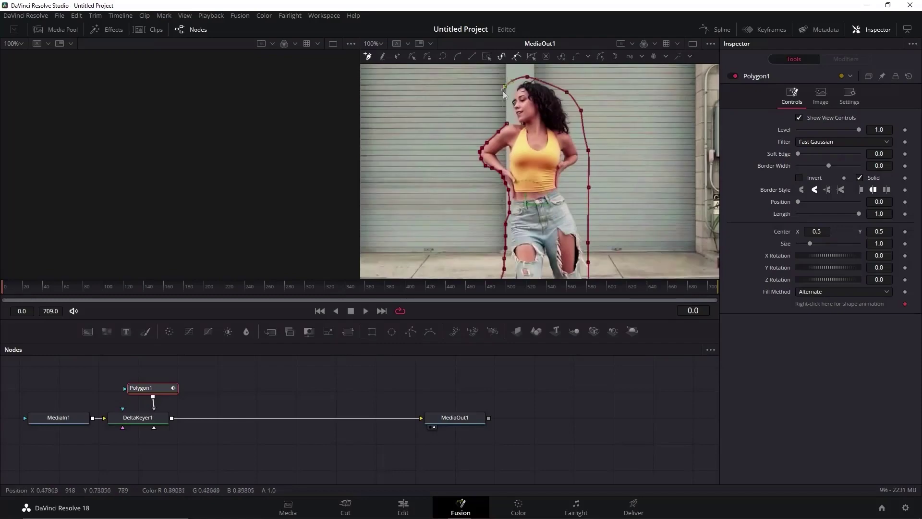
{"action": "left_click", "coordinate": [514, 127]}
{"action": "left_click", "coordinate": [504, 125]}
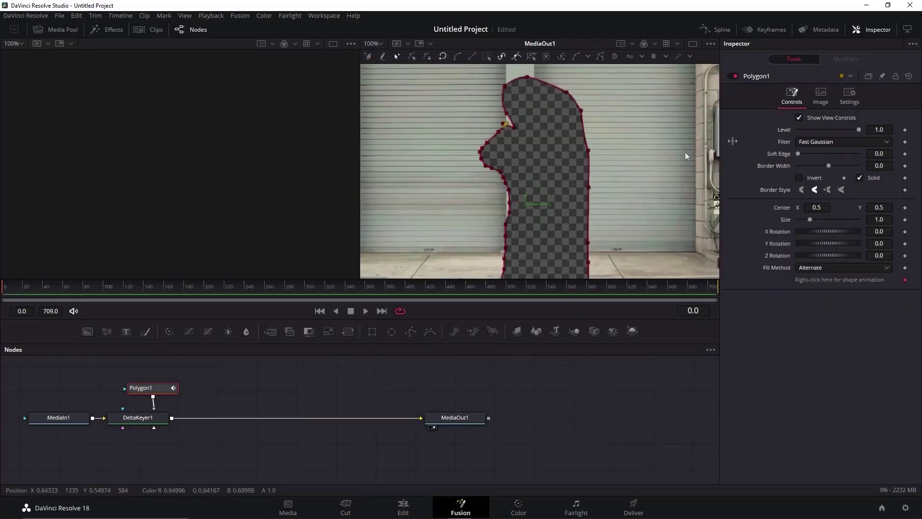
{"action": "left_click", "coordinate": [800, 178]}
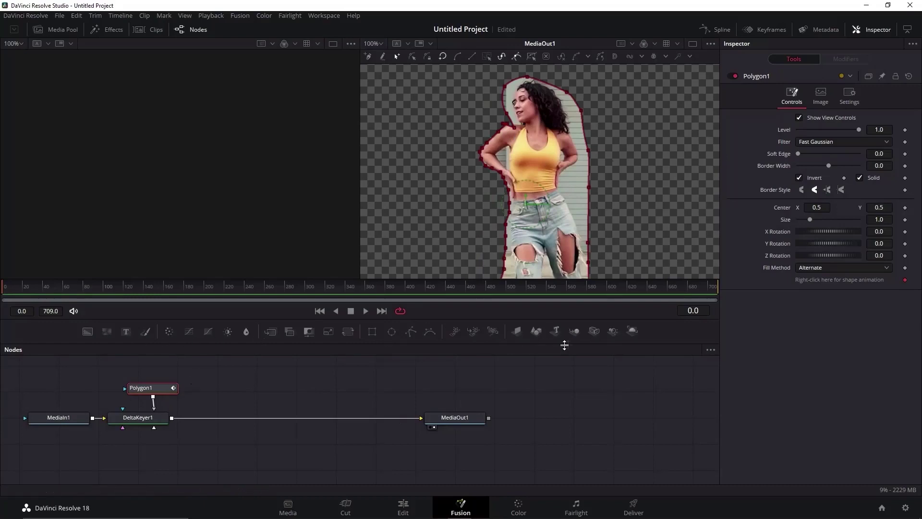
{"action": "key", "text": "ctrl+z"}
{"action": "key", "text": "ctrl+z"}
{"action": "key", "text": "ctrl+z"}
{"action": "key", "text": "ctrl+z"}
{"action": "key", "text": "ctrl+z"}
{"action": "key", "text": "ctrl+z"}
{"action": "key", "text": "ctrl+z"}
{"action": "key", "text": "ctrl+z"}
{"action": "key", "text": "ctrl+z"}
{"action": "key", "text": "ctrl+z"}
{"action": "key", "text": "ctrl+z"}
{"action": "key", "text": "ctrl+z"}
{"action": "key", "text": "ctrl+z"}
{"action": "key", "text": "ctrl+z"}
{"action": "key", "text": "ctrl+z"}
{"action": "key", "text": "ctrl+z"}
{"action": "key", "text": "ctrl+z"}
{"action": "key", "text": "ctrl+z"}
{"action": "key", "text": "ctrl+z"}
{"action": "key", "text": "ctrl+z"}
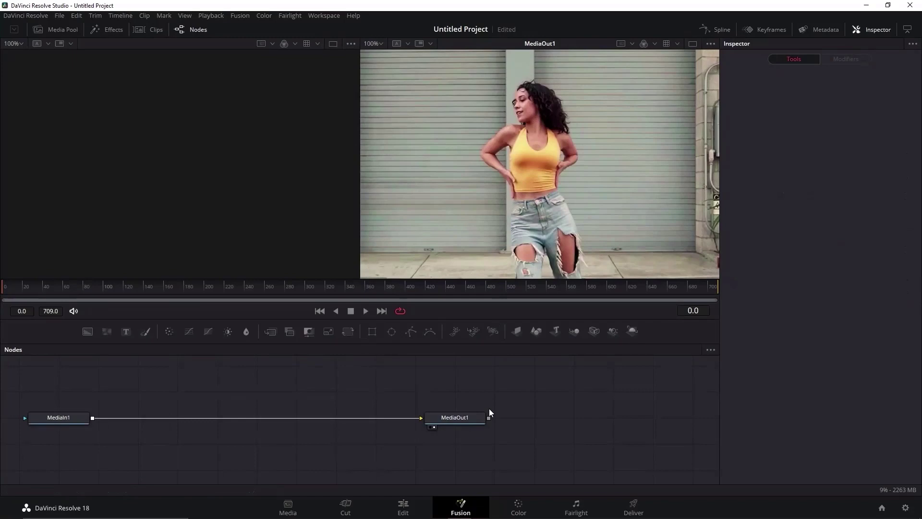
Step: On the Color page, open Magic Mask at about 00:00:11 with the add-stroke picker
{"action": "left_click", "coordinate": [517, 509]}
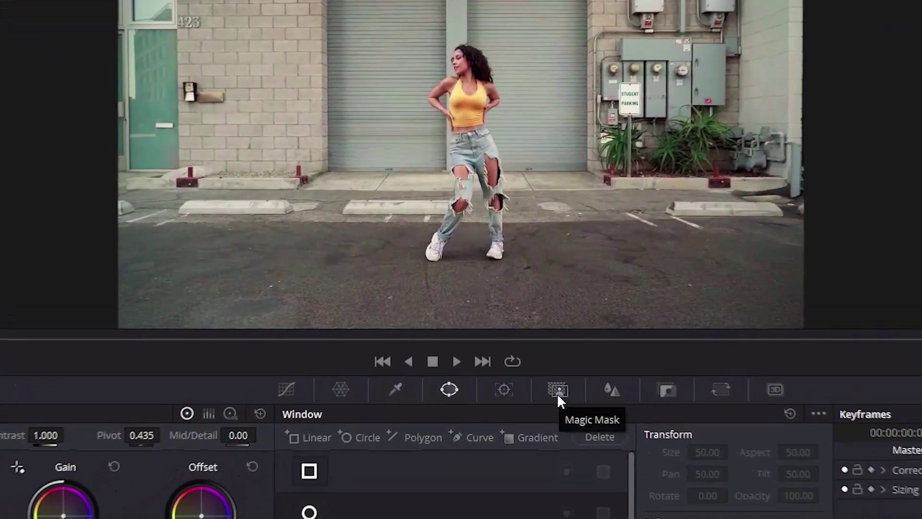
{"action": "left_click", "coordinate": [537, 363]}
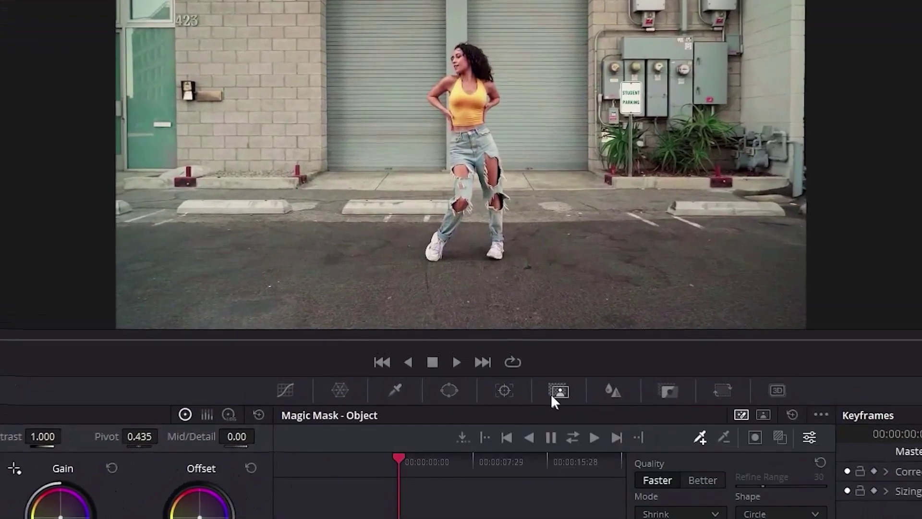
{"action": "left_click_drag", "start_coordinate": [398, 459], "coordinate": [505, 460]}
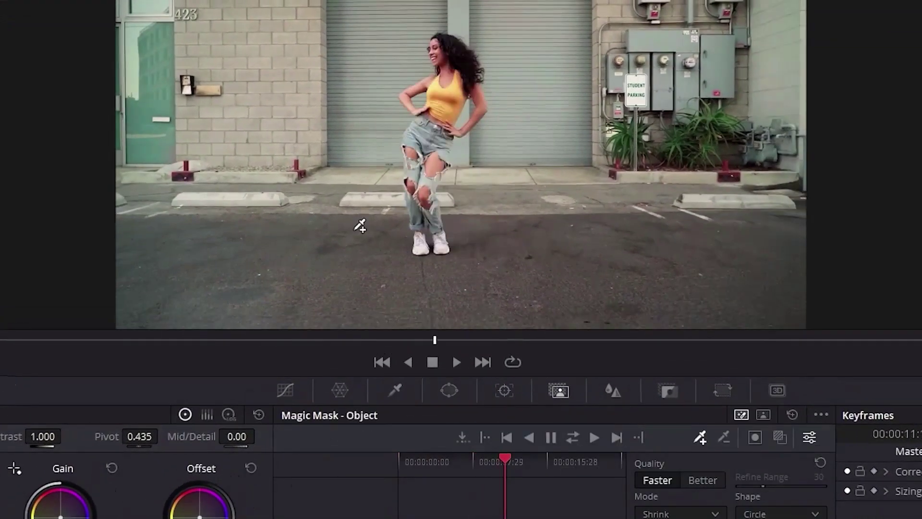
{"action": "left_click", "coordinate": [701, 437]}
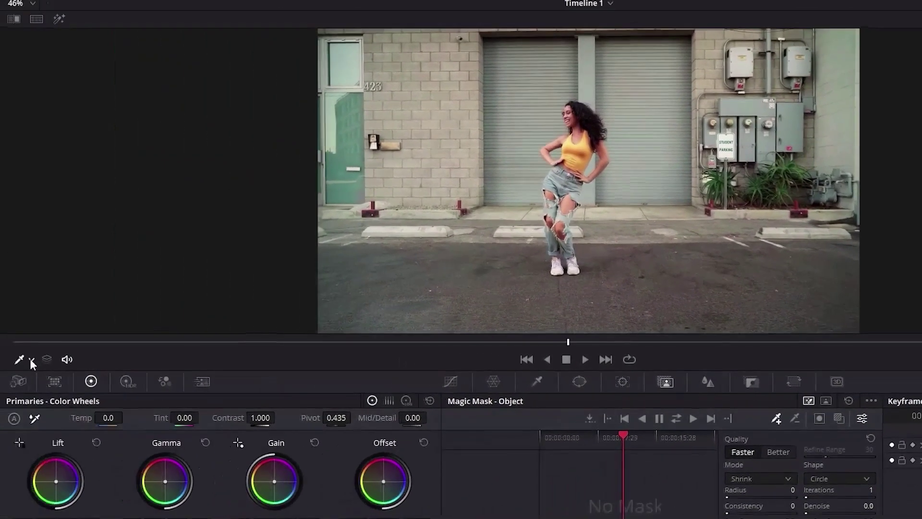
Step: Set the viewer's onscreen tool to Qualifier
{"action": "left_click", "coordinate": [30, 359]}
{"action": "left_click", "coordinate": [40, 379]}
{"action": "left_click", "coordinate": [32, 359]}
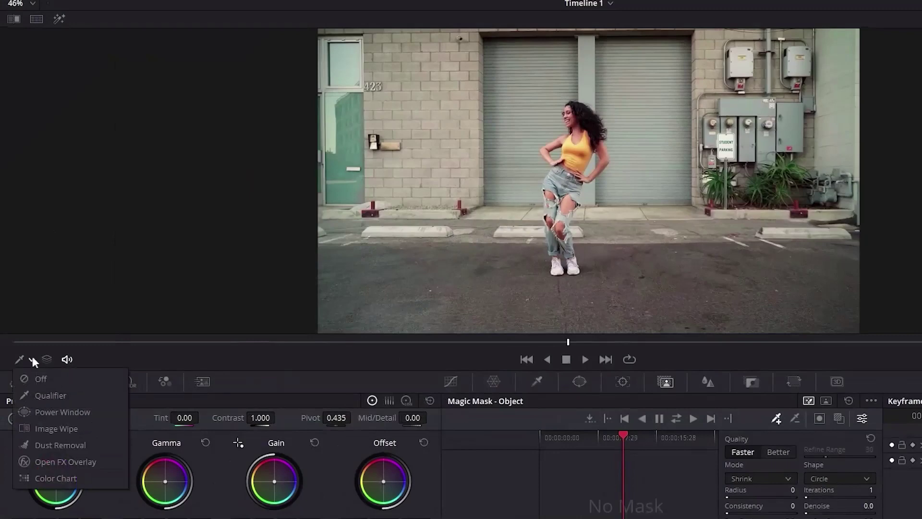
{"action": "left_click", "coordinate": [44, 395]}
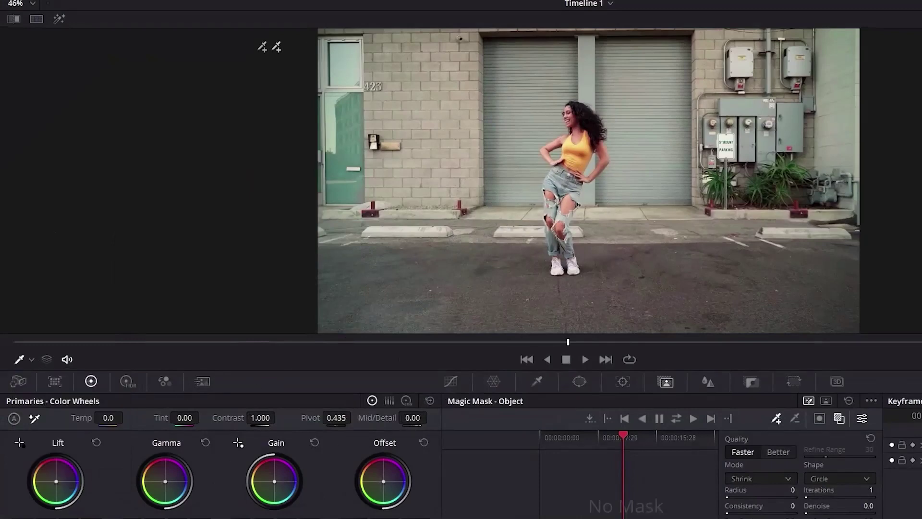
Step: At 75% viewer zoom, paint Magic Mask Stroke 1 from the dancer's shoe to her head
{"action": "left_click", "coordinate": [33, 3]}
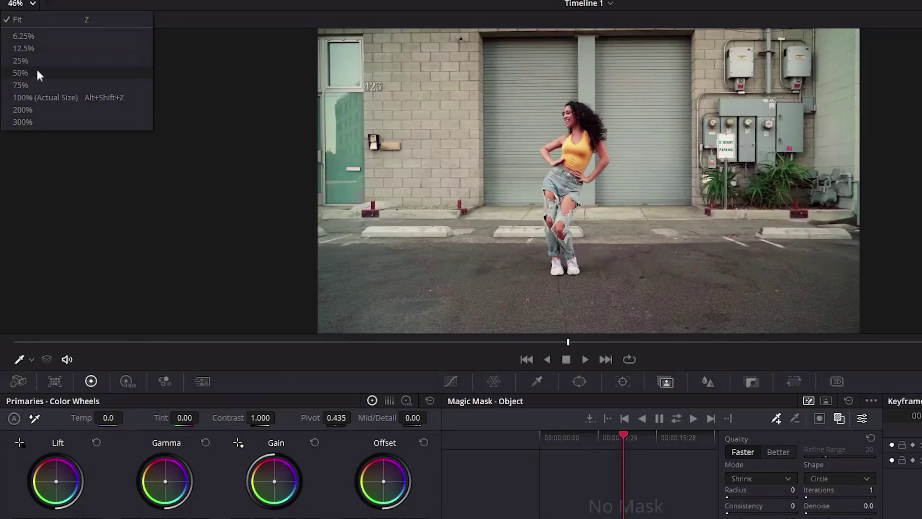
{"action": "left_click", "coordinate": [37, 82]}
{"action": "left_click_drag", "start_coordinate": [537, 229], "coordinate": [555, 217]}
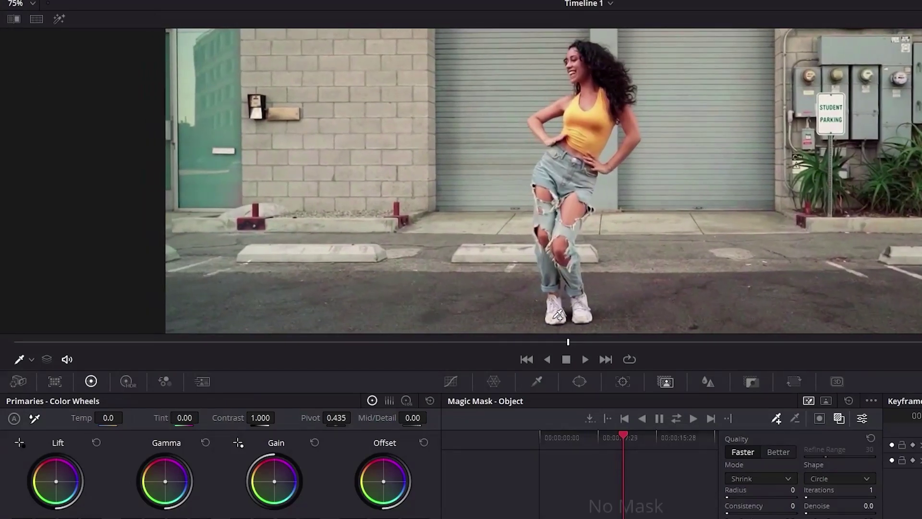
{"action": "mouse_move", "coordinate": [556, 317]}
{"action": "left_mouse_down"}
{"action": "mouse_move", "coordinate": [544, 236]}
{"action": "mouse_move", "coordinate": [577, 57]}
{"action": "mouse_move", "coordinate": [626, 154]}
{"action": "mouse_move", "coordinate": [590, 162]}
{"action": "mouse_move", "coordinate": [588, 305]}
{"action": "mouse_move", "coordinate": [553, 176]}
{"action": "mouse_move", "coordinate": [551, 298]}
{"action": "mouse_move", "coordinate": [584, 129]}
{"action": "left_mouse_up"}
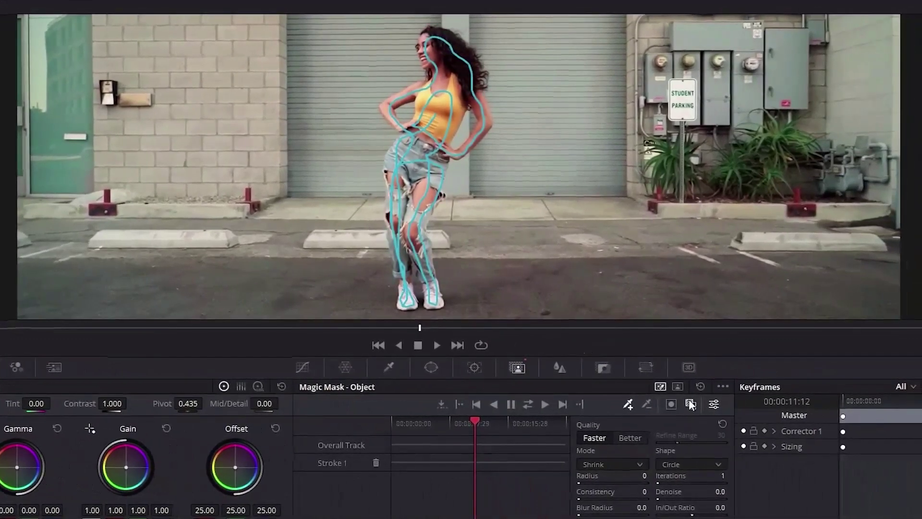
Step: Turn on the red mask overlay and inspect it at 200% from hair to shoes
{"action": "left_click", "coordinate": [691, 405]}
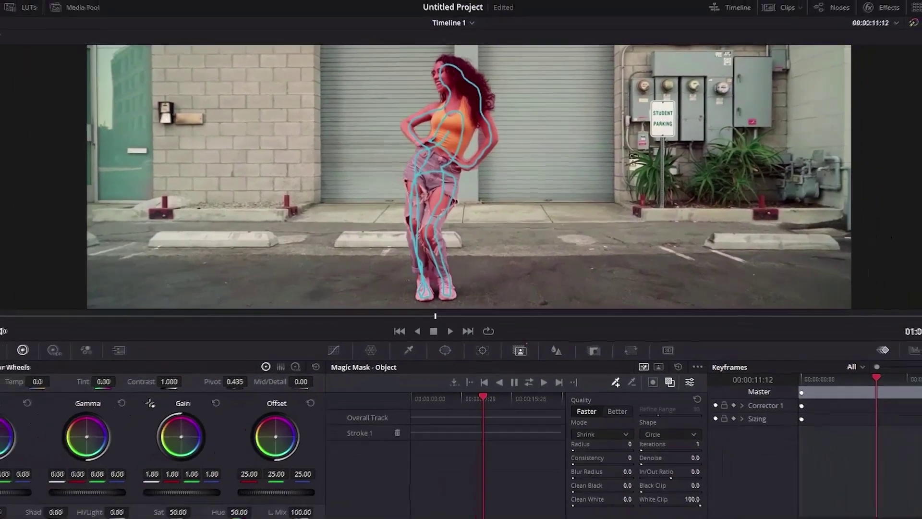
{"action": "left_click", "coordinate": [21, 44]}
{"action": "left_click", "coordinate": [30, 126]}
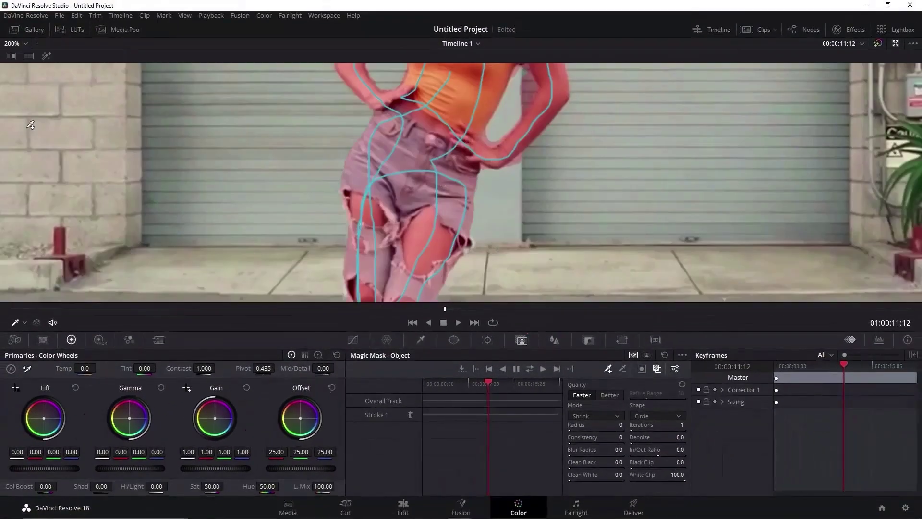
{"action": "left_click_drag", "start_coordinate": [522, 155], "coordinate": [480, 234]}
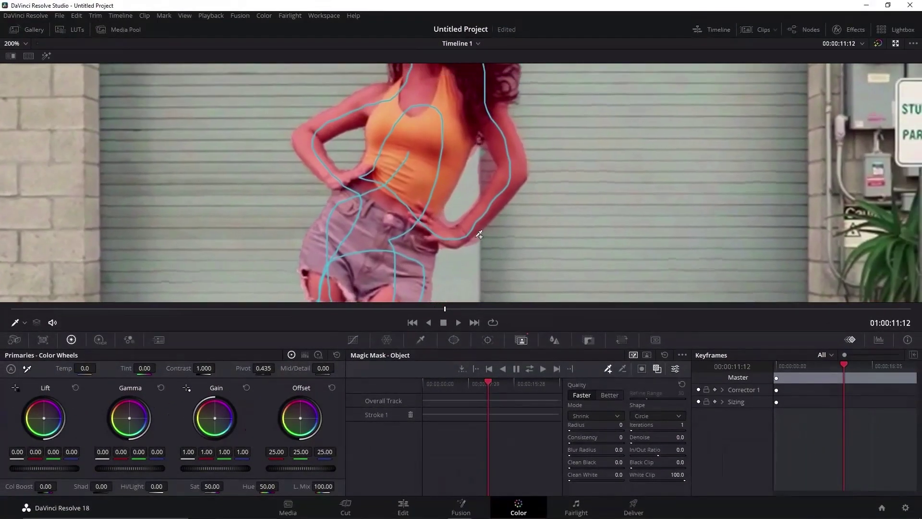
{"action": "left_click_drag", "start_coordinate": [440, 159], "coordinate": [451, 240]}
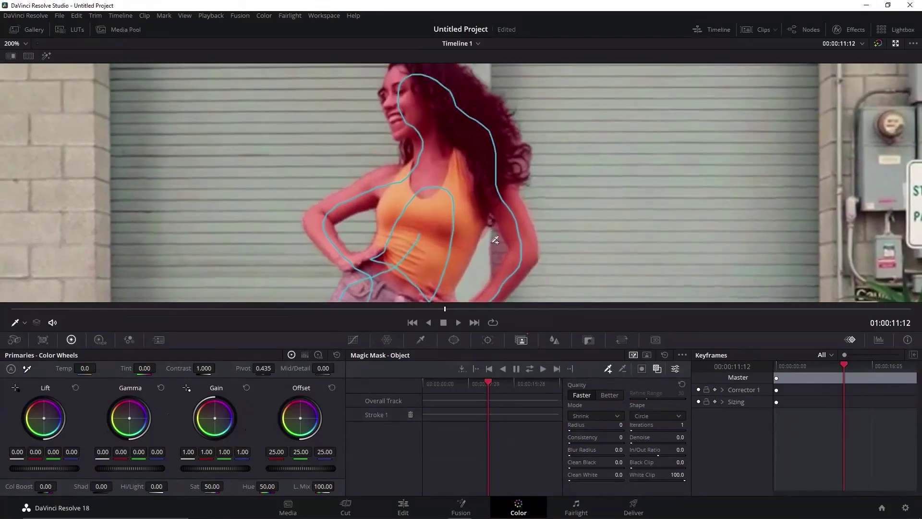
{"action": "left_click_drag", "start_coordinate": [399, 105], "coordinate": [434, 90]}
{"action": "left_click_drag", "start_coordinate": [444, 261], "coordinate": [423, 96]}
{"action": "left_click_drag", "start_coordinate": [423, 288], "coordinate": [422, 139]}
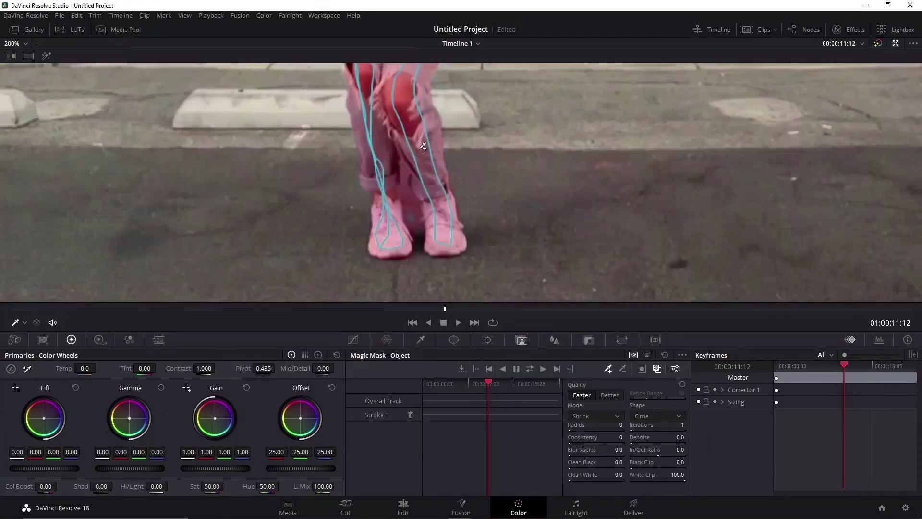
Step: Set Magic Mask quality to Better (Refine Range 30) and return the viewer to 75%
{"action": "left_click", "coordinate": [607, 396]}
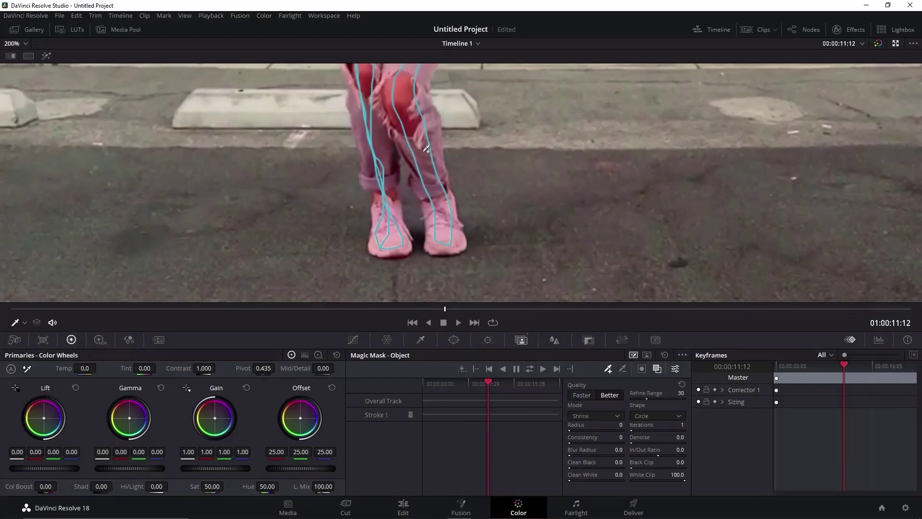
{"action": "scroll", "coordinate": [426, 149], "scroll_direction": "up", "scroll_amount": 8}
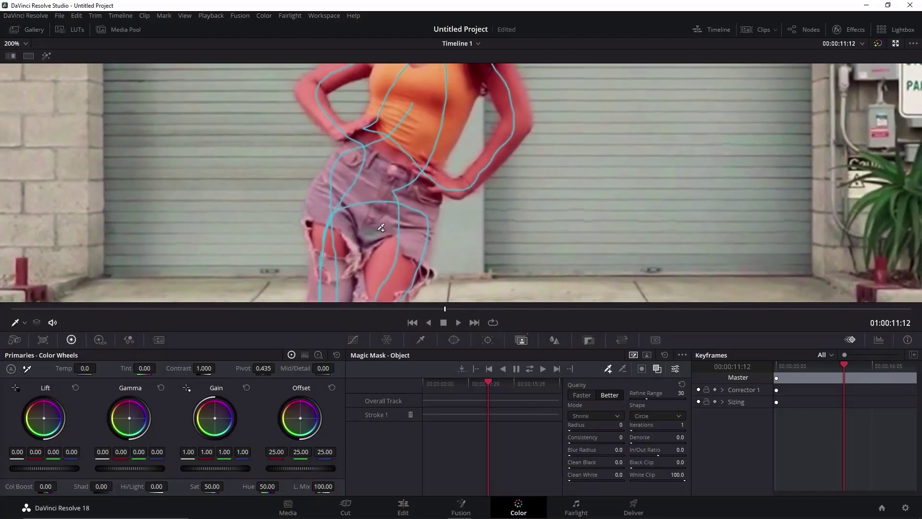
{"action": "scroll", "coordinate": [383, 225], "scroll_direction": "up", "scroll_amount": 4}
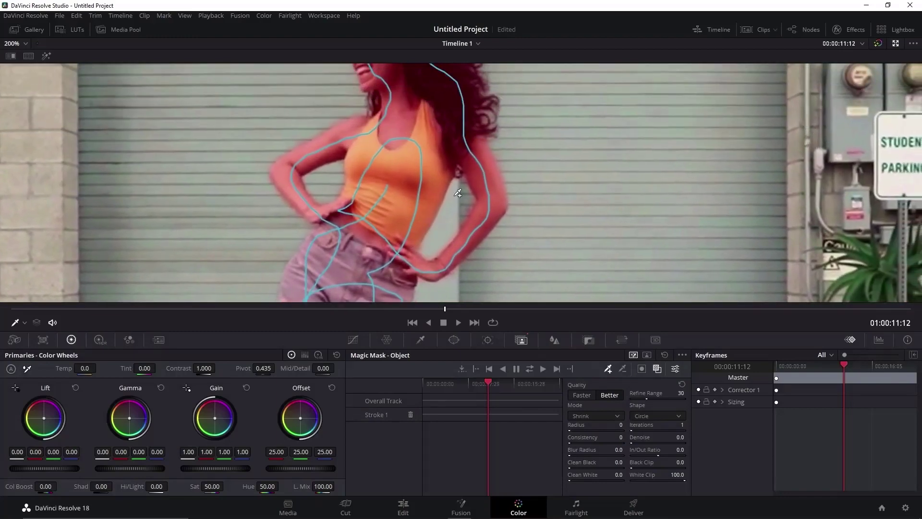
{"action": "scroll", "coordinate": [435, 248], "scroll_direction": "up", "scroll_amount": 4}
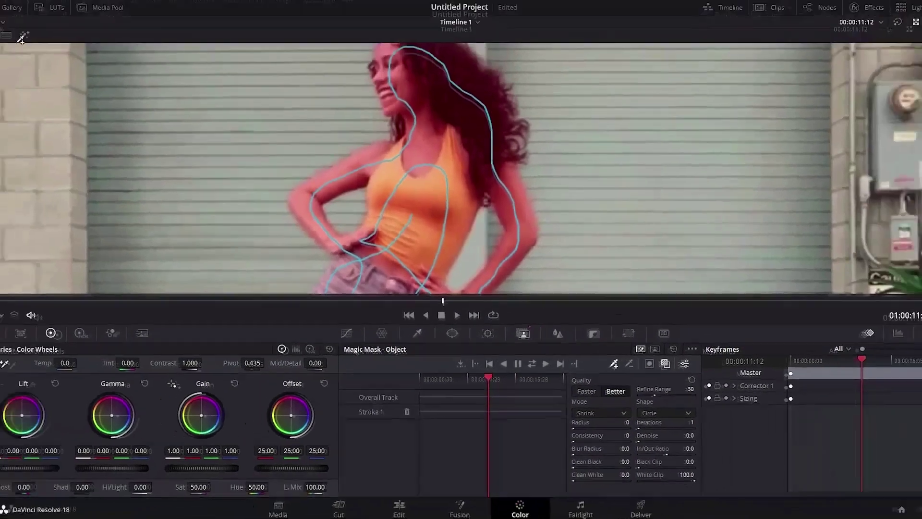
{"action": "left_click", "coordinate": [3, 22]}
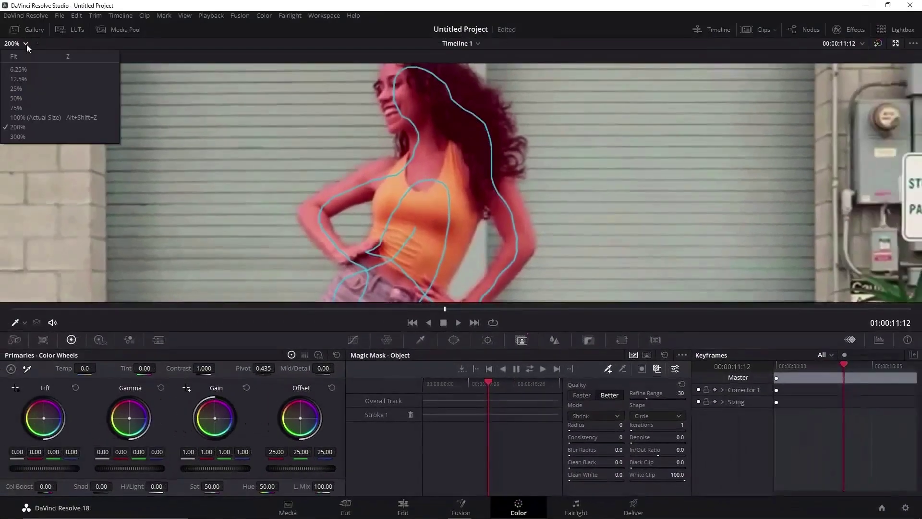
{"action": "left_click", "coordinate": [33, 108]}
Step: Track the mask forward and reverse from the stroke frame, then switch to Person mode
{"action": "left_click_drag", "start_coordinate": [390, 193], "coordinate": [401, 134]}
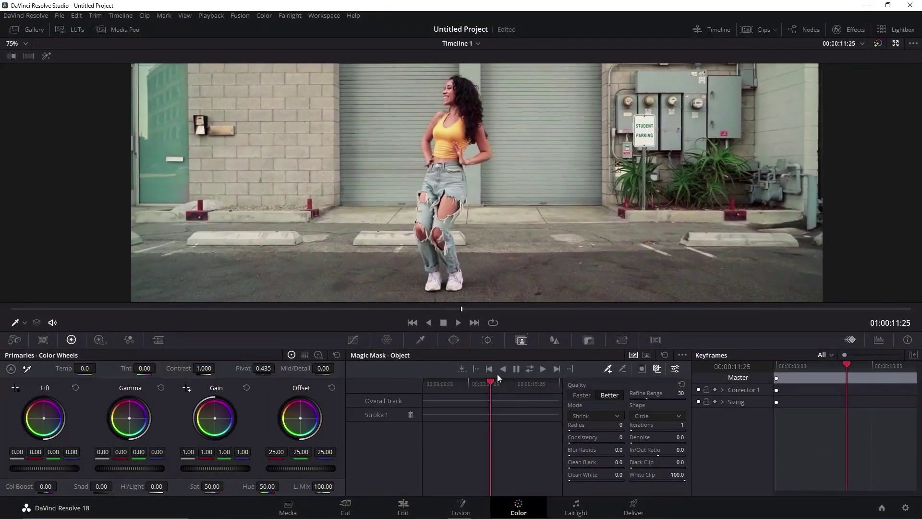
{"action": "left_click_drag", "start_coordinate": [491, 383], "coordinate": [489, 379]}
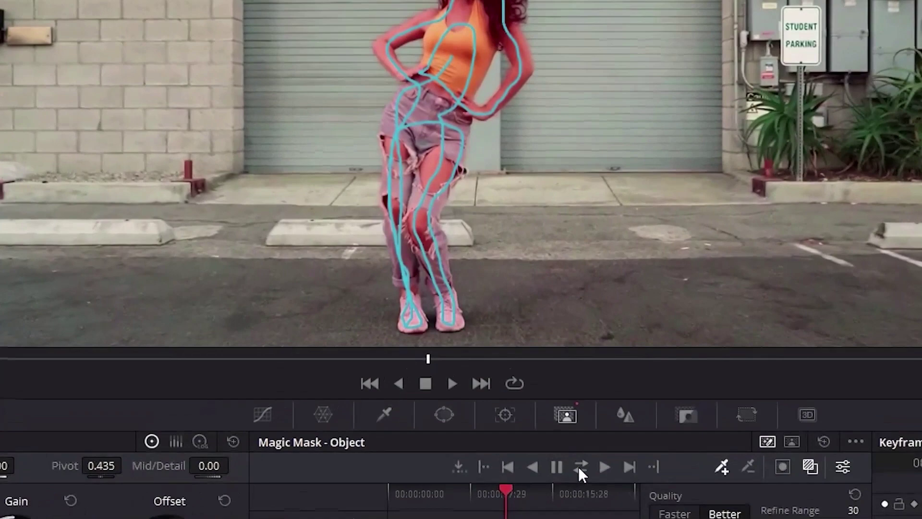
{"action": "left_click", "coordinate": [579, 467]}
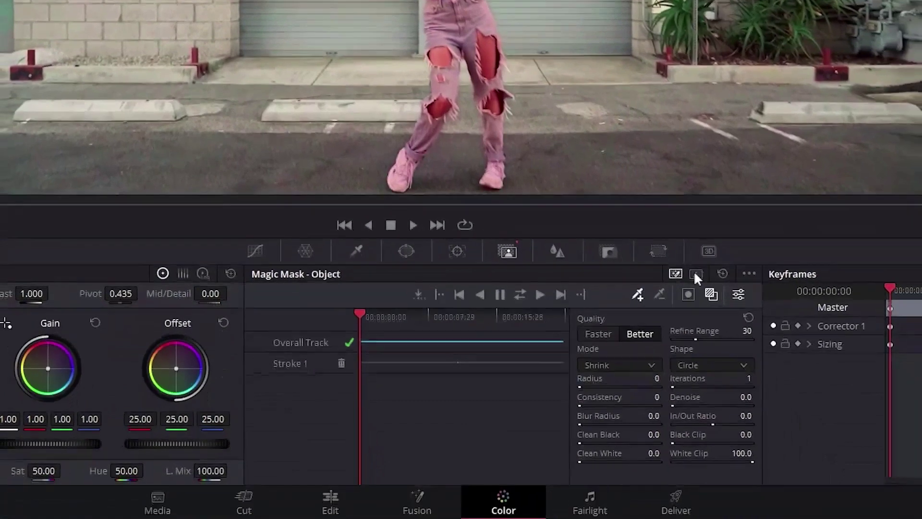
{"action": "left_click", "coordinate": [695, 275]}
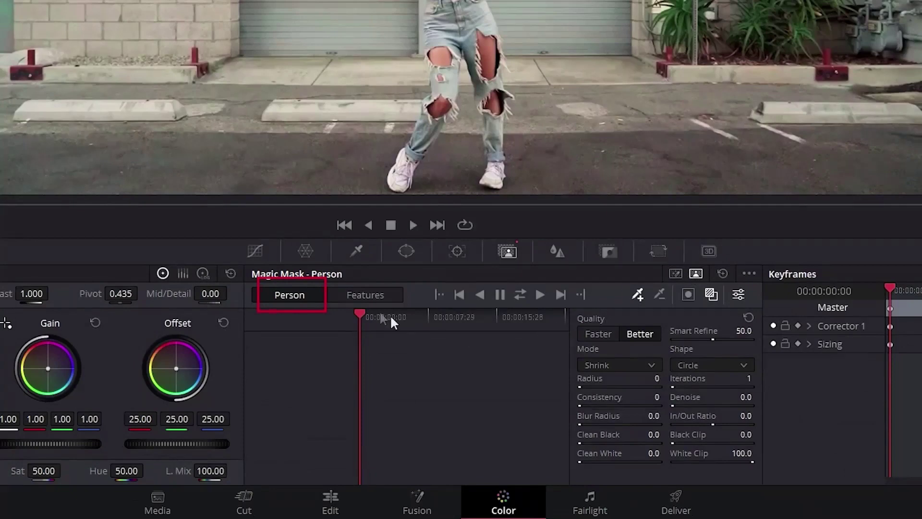
Step: Browse the Person mask's Features list, leaving it at Arms (Exposed Skin)
{"action": "left_click", "coordinate": [352, 294]}
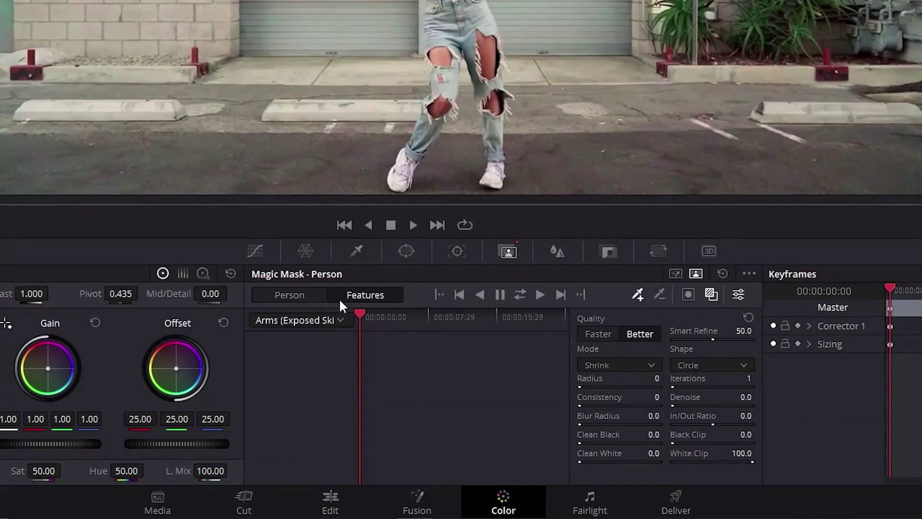
{"action": "left_click", "coordinate": [326, 319]}
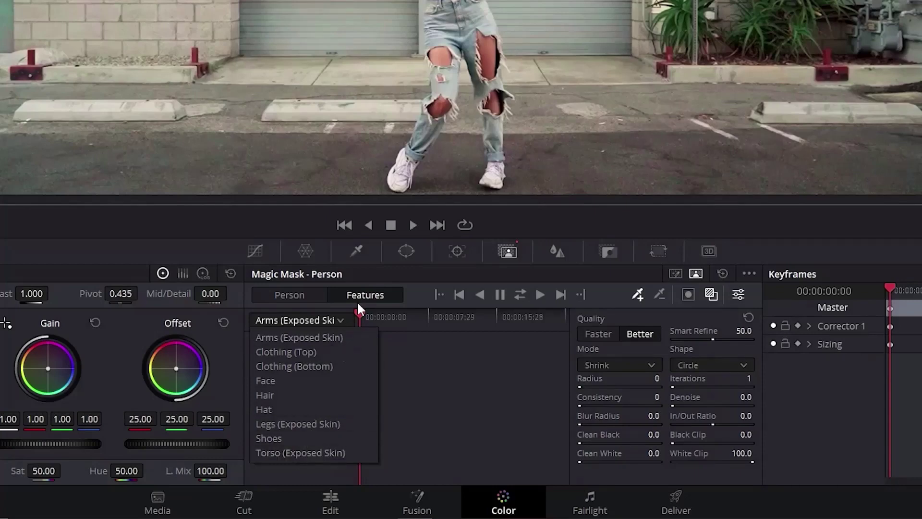
{"action": "left_click", "coordinate": [338, 302]}
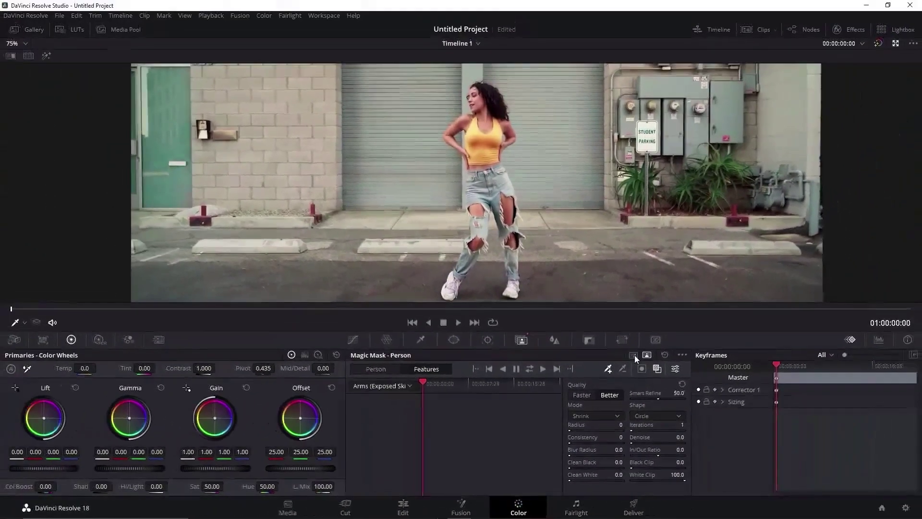
Step: Return the mask to Object mode, hide the overlay, and try then undo a blue Gain tint
{"action": "left_click", "coordinate": [635, 355]}
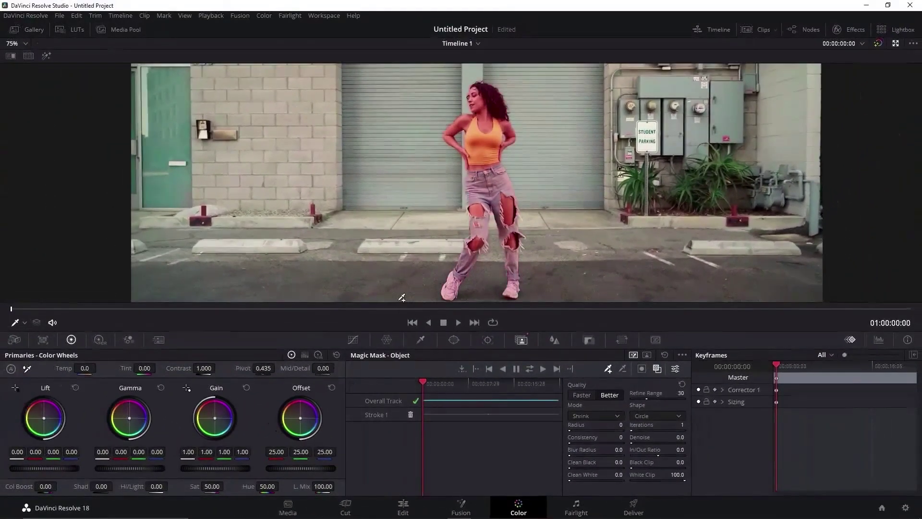
{"action": "left_click", "coordinate": [657, 371]}
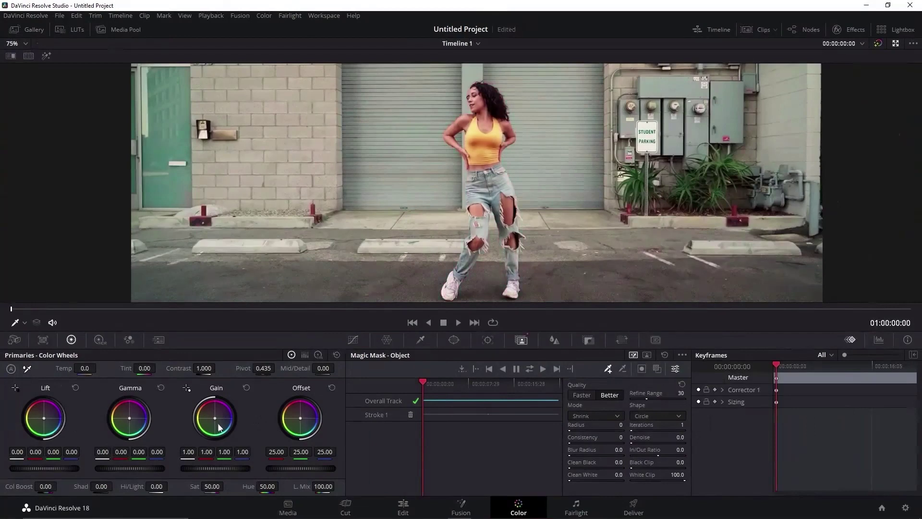
{"action": "mouse_move", "coordinate": [216, 418]}
{"action": "left_mouse_down"}
{"action": "mouse_move", "coordinate": [221, 412]}
{"action": "mouse_move", "coordinate": [211, 412]}
{"action": "mouse_move", "coordinate": [216, 424]}
{"action": "mouse_move", "coordinate": [230, 427]}
{"action": "left_mouse_up"}
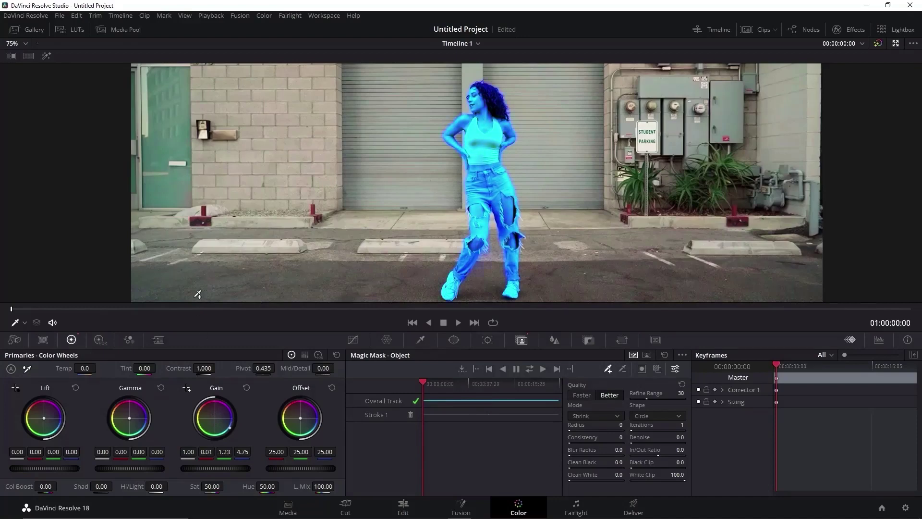
{"action": "key", "text": "ctrl+z"}
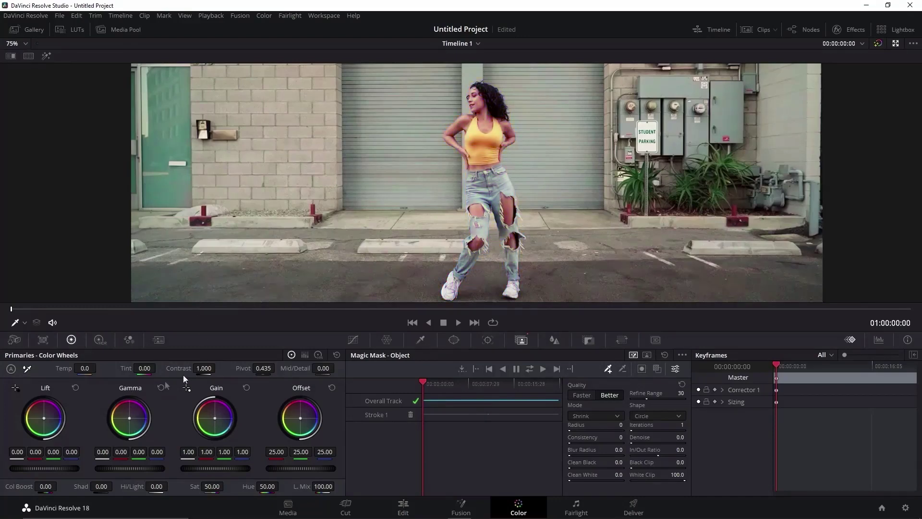
Step: Lower contrast, set saturation to 0, and invert the mask so only the background greys
{"action": "left_click_drag", "start_coordinate": [204, 368], "coordinate": [265, 368]}
{"action": "left_click_drag", "start_coordinate": [211, 487], "coordinate": [190, 487]}
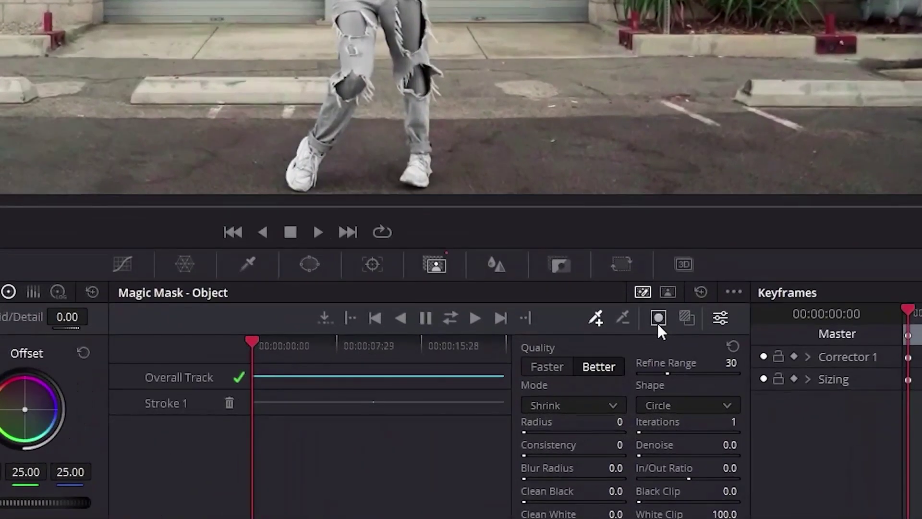
{"action": "left_click", "coordinate": [660, 320]}
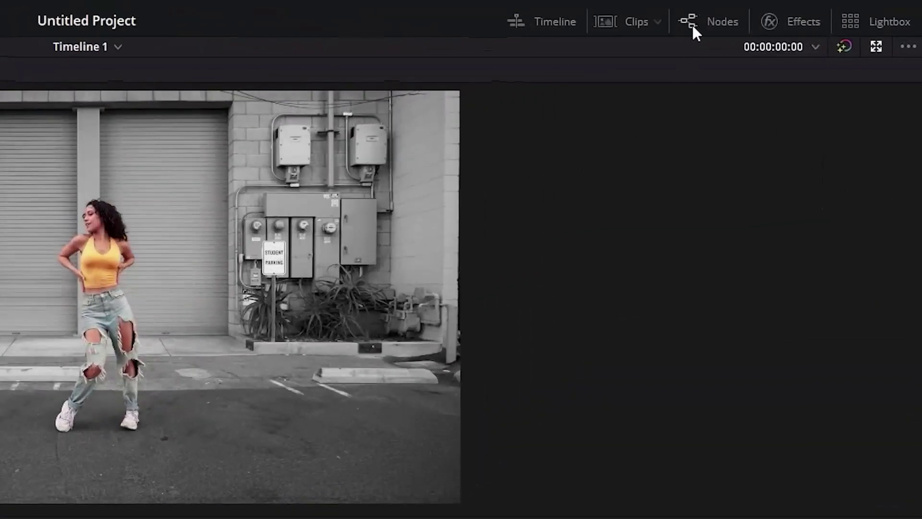
Step: Add an Alpha Output, wire the node's key into it, and invert the mask to isolate the dancer
{"action": "left_click", "coordinate": [694, 29]}
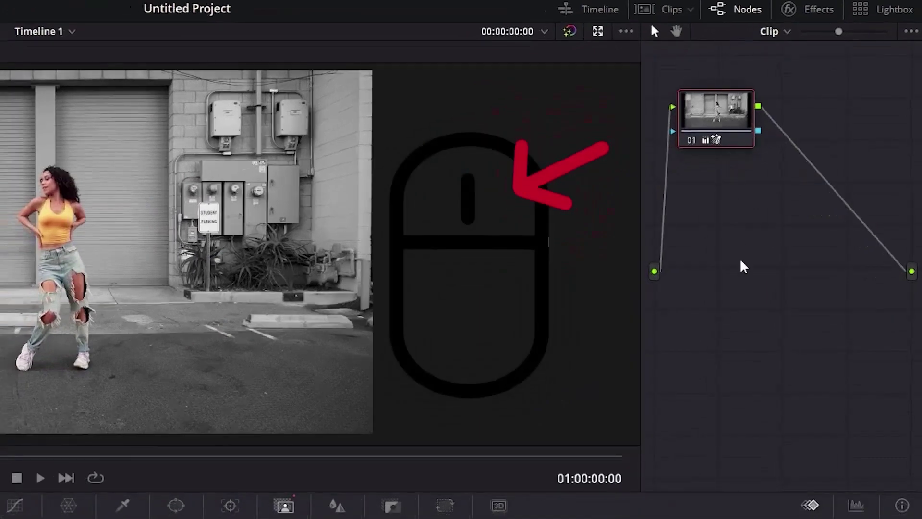
{"action": "right_click", "coordinate": [750, 311]}
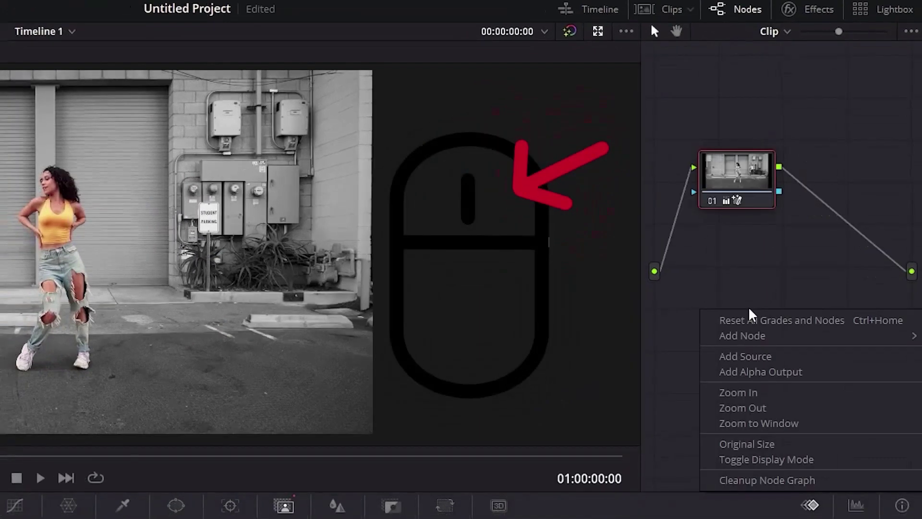
{"action": "left_click", "coordinate": [757, 373]}
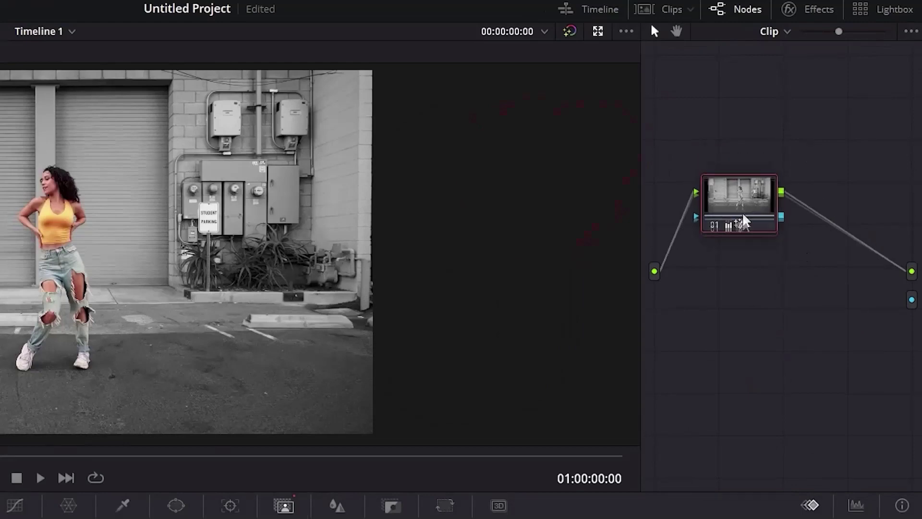
{"action": "left_click_drag", "start_coordinate": [744, 222], "coordinate": [742, 292]}
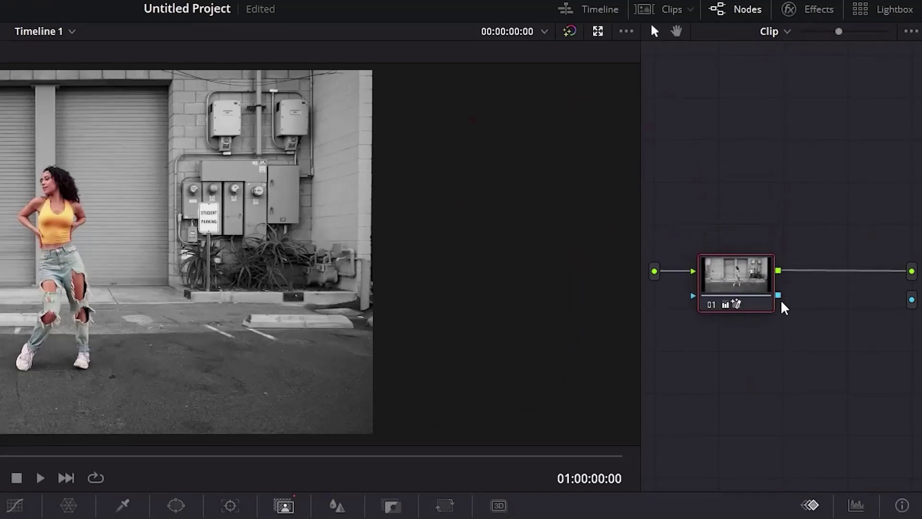
{"action": "left_click_drag", "start_coordinate": [800, 302], "coordinate": [911, 301]}
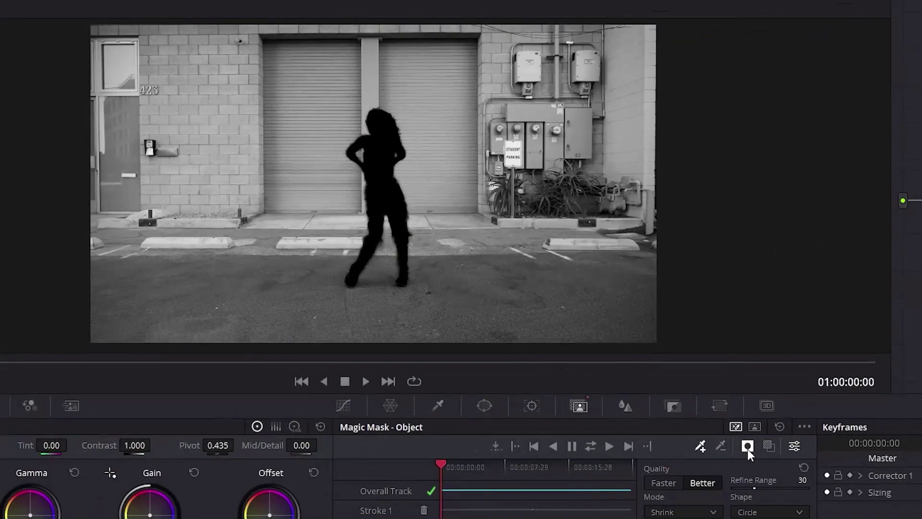
{"action": "left_click", "coordinate": [751, 446]}
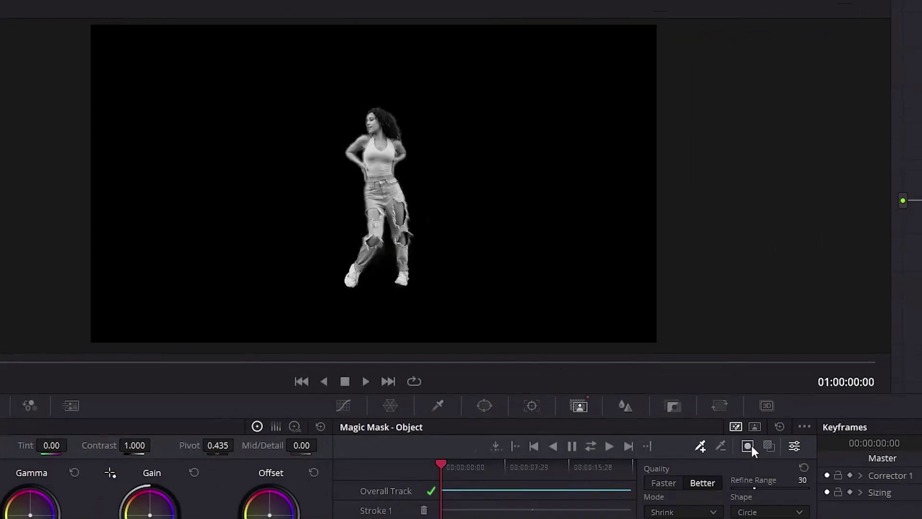
{"action": "key", "text": "shift+h"}
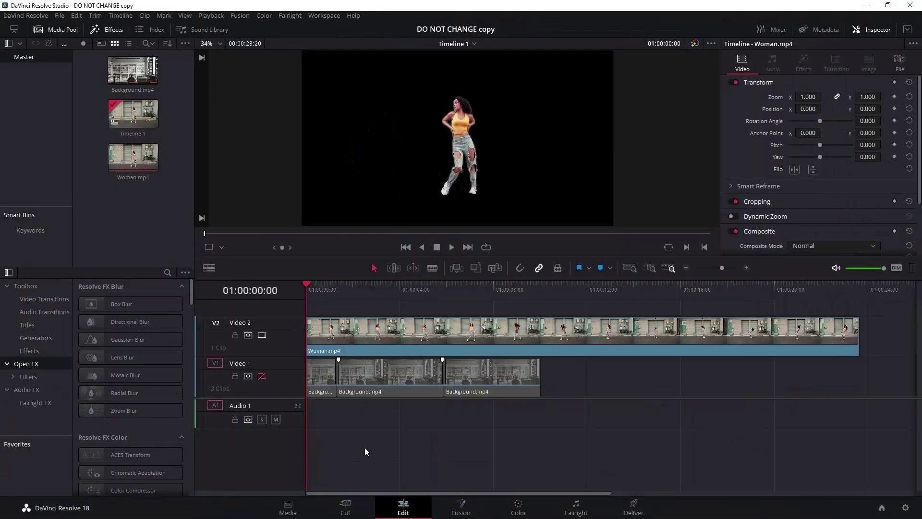
Step: Enable Video 1 for the background, then set Woman.mp4 to Zoom 1.290 and Position X -423
{"action": "left_click", "coordinate": [263, 377]}
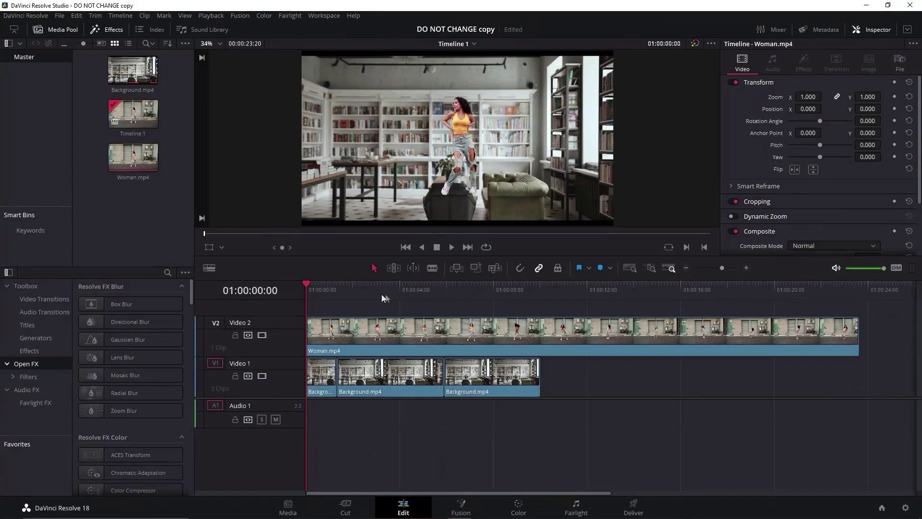
{"action": "mouse_move", "coordinate": [310, 291]}
{"action": "left_mouse_down"}
{"action": "mouse_move", "coordinate": [373, 292]}
{"action": "mouse_move", "coordinate": [308, 290]}
{"action": "left_mouse_up"}
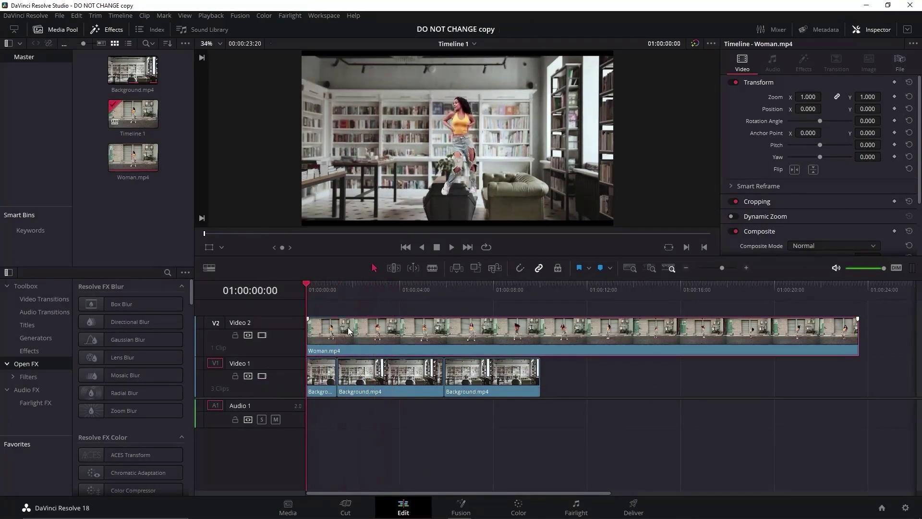
{"action": "left_click", "coordinate": [351, 332]}
{"action": "left_click_drag", "start_coordinate": [809, 97], "coordinate": [825, 97]}
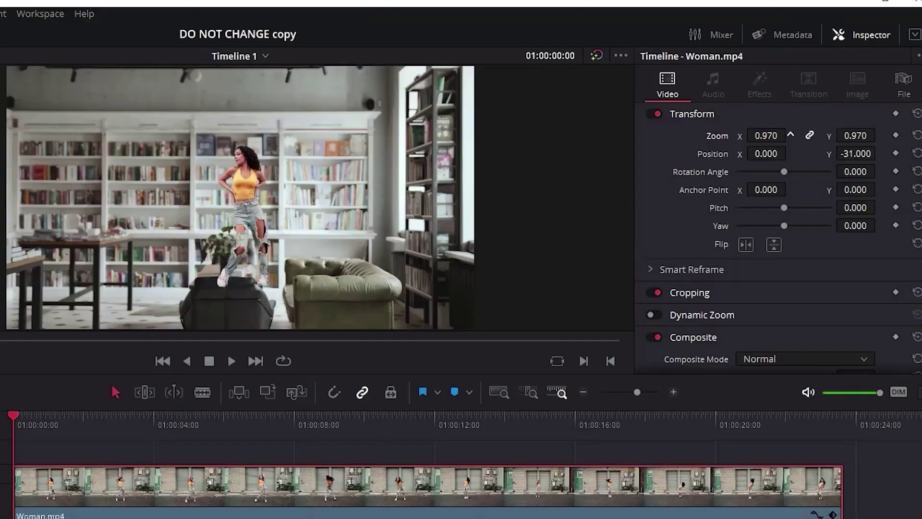
{"action": "left_click_drag", "start_coordinate": [808, 97], "coordinate": [824, 97]}
{"action": "left_click_drag", "start_coordinate": [854, 135], "coordinate": [873, 136]}
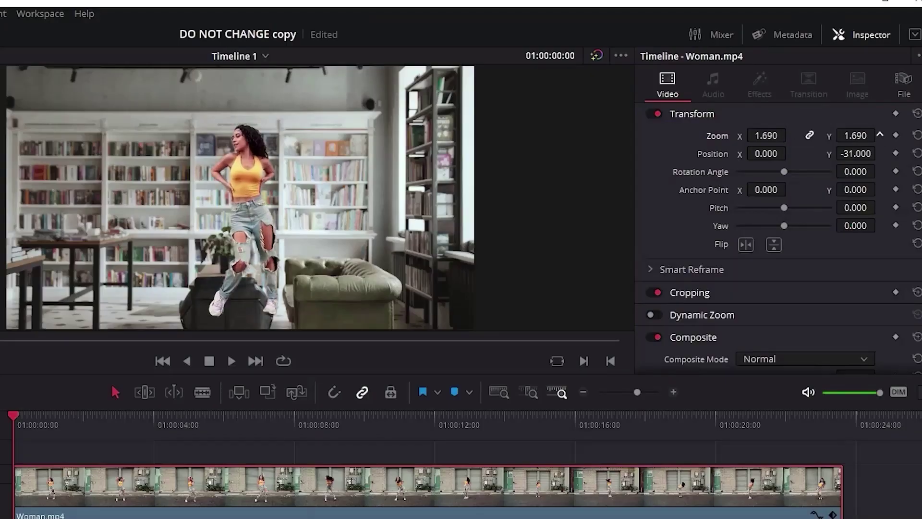
{"action": "key", "text": "ctrl+z"}
{"action": "left_click_drag", "start_coordinate": [772, 154], "coordinate": [568, 154]}
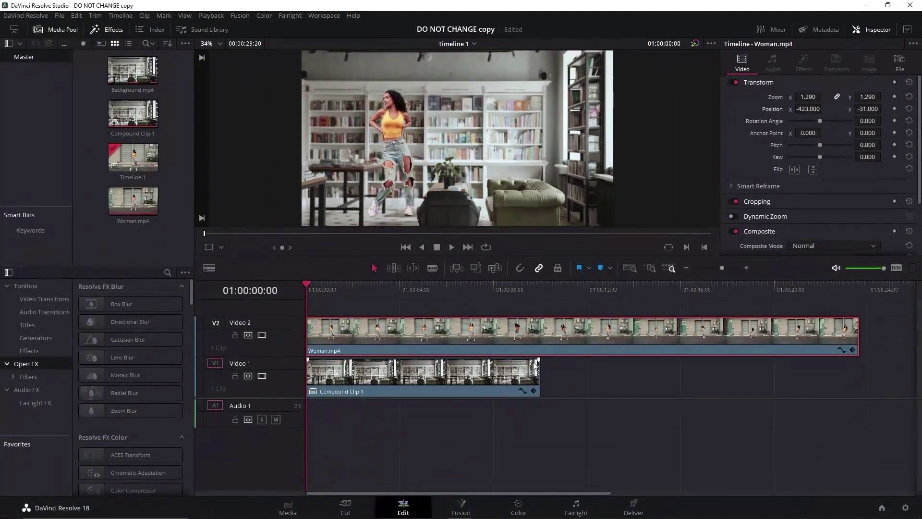
Step: On the Color page, run Magic Mask Track Forward again across the dancer clip
{"action": "left_click", "coordinate": [549, 369]}
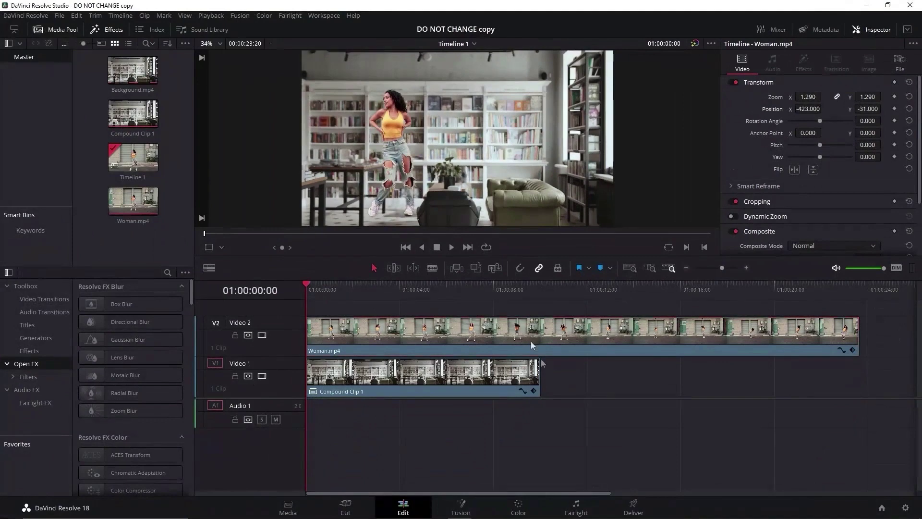
{"action": "left_click", "coordinate": [517, 508]}
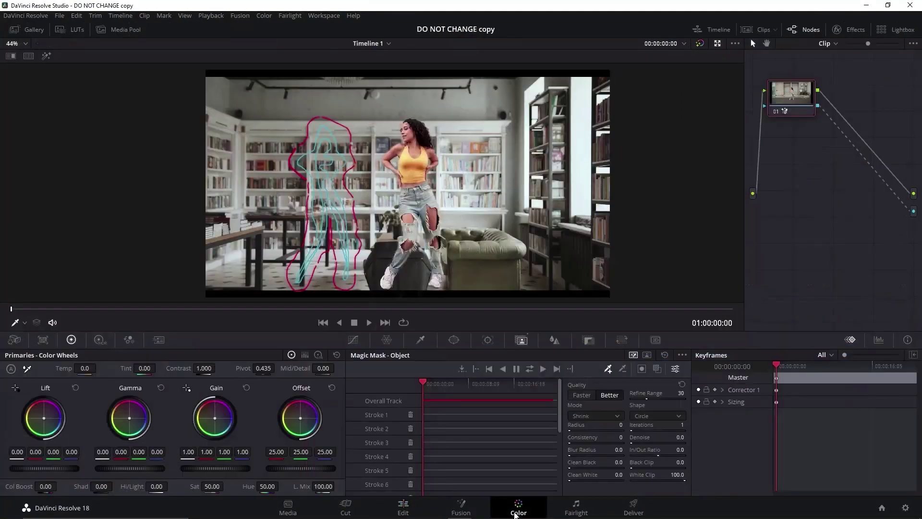
{"action": "left_click", "coordinate": [542, 369]}
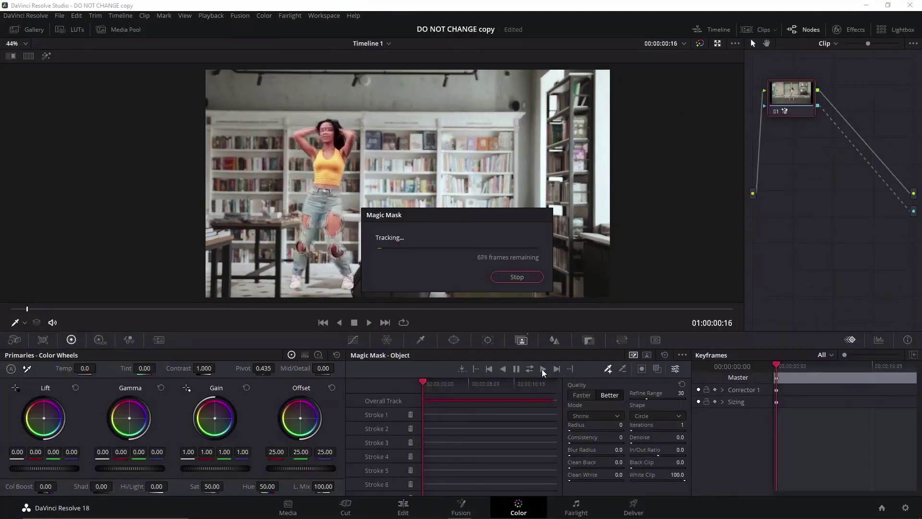